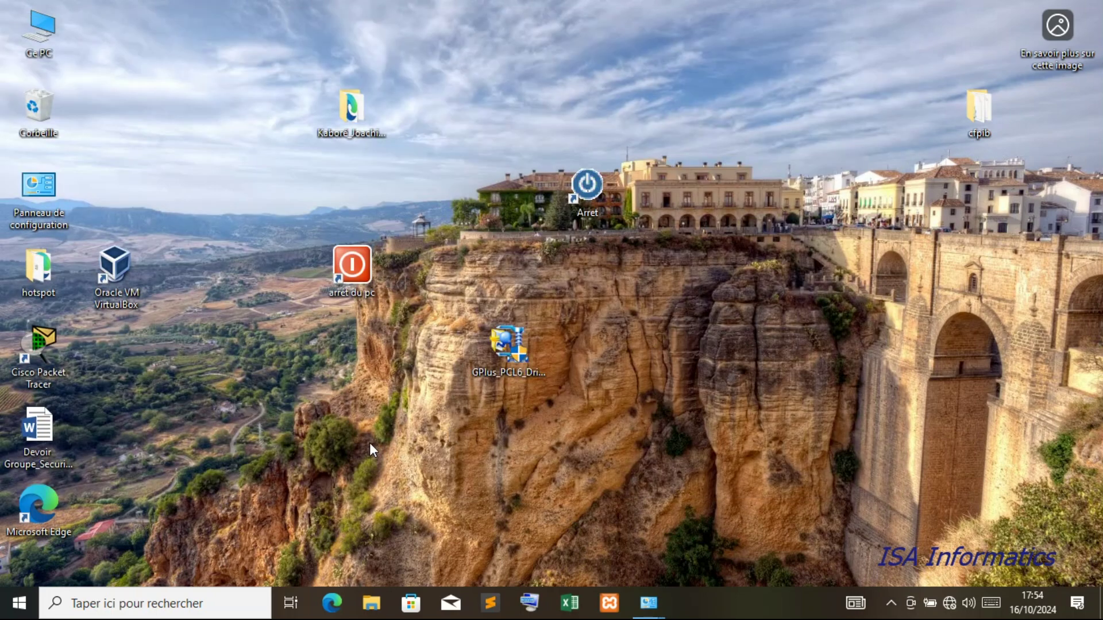
Open the advanced settings of the Windows Defender firewall through the System and Security section of the Control Panel.
{"action": "left_click", "coordinate": [160, 604]}
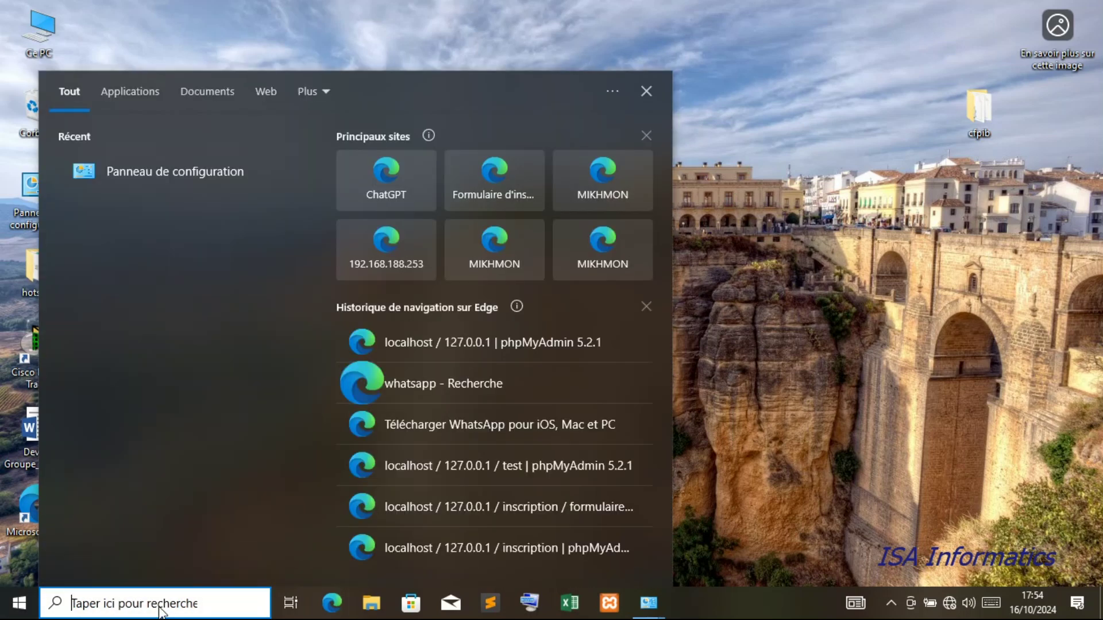
{"action": "type", "text": "pa"}
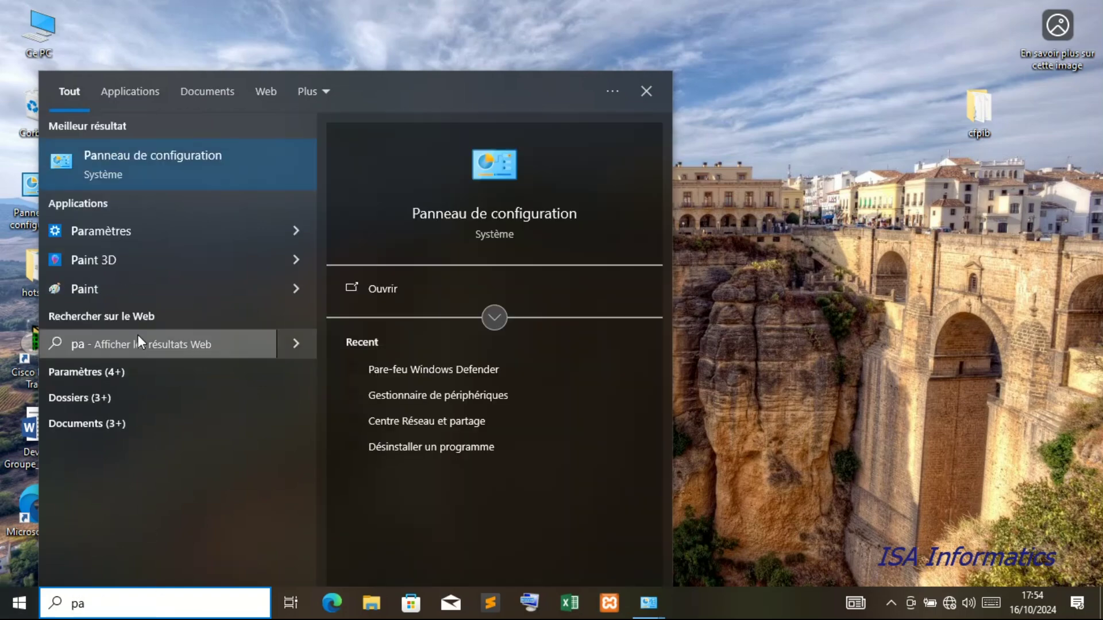
{"action": "left_click", "coordinate": [209, 159]}
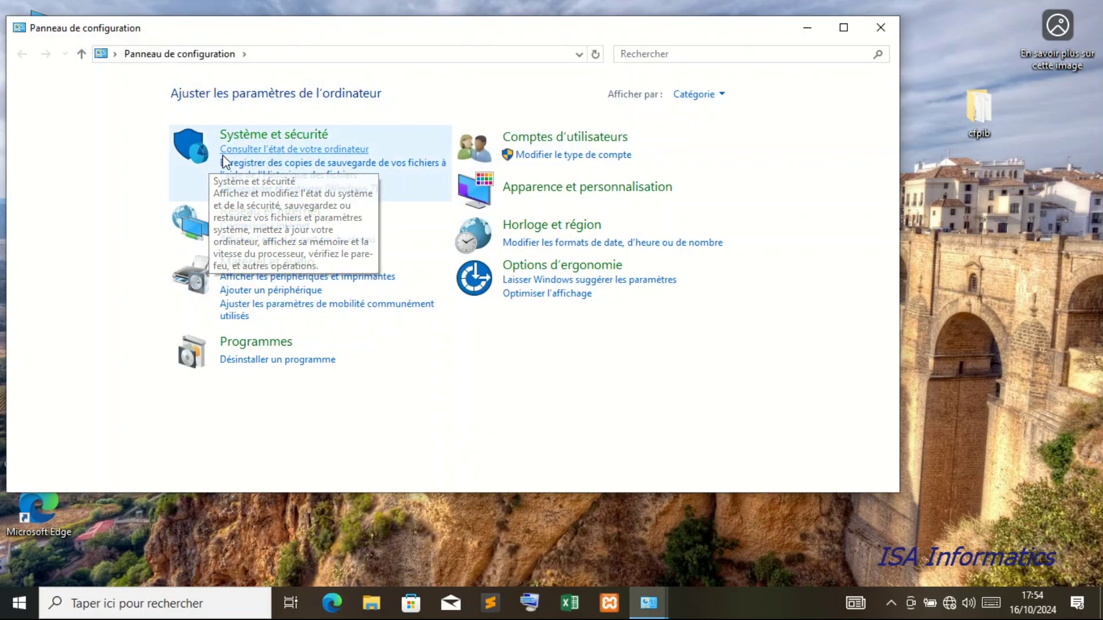
{"action": "left_click", "coordinate": [296, 138]}
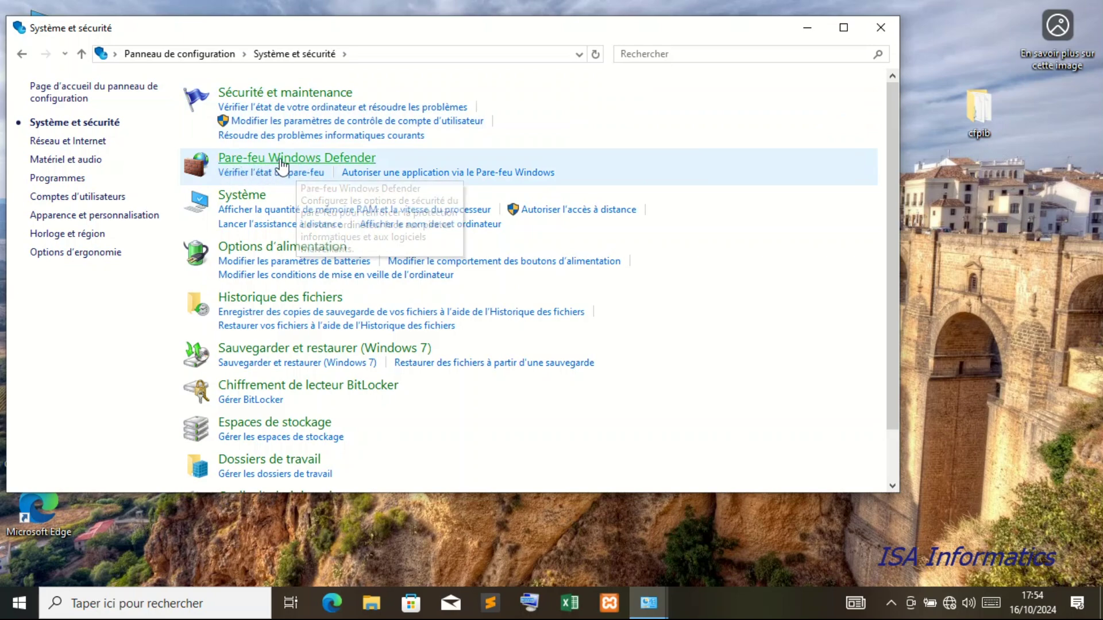
{"action": "left_click", "coordinate": [315, 166]}
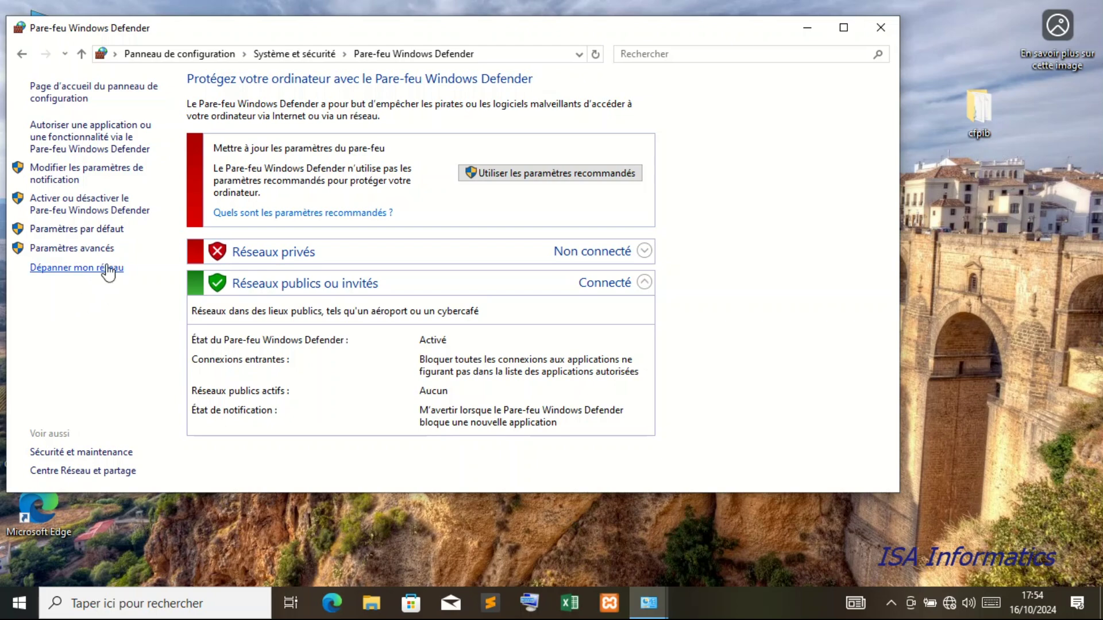
{"action": "left_click", "coordinate": [92, 249]}
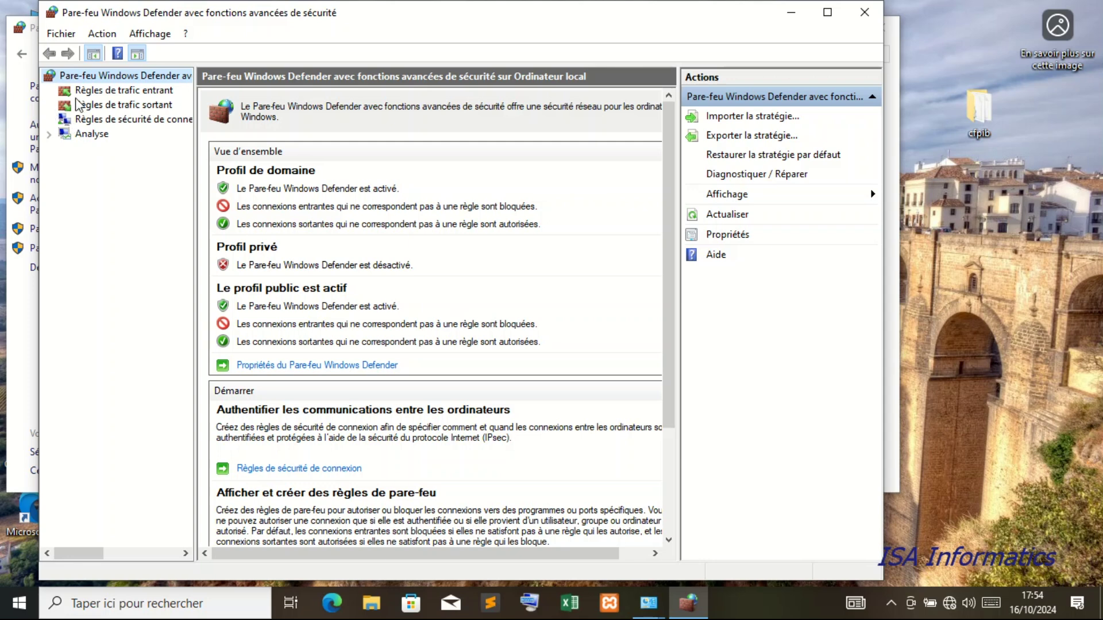
Start a new inbound traffic rule and choose Port as its rule type.
{"action": "left_click", "coordinate": [152, 92]}
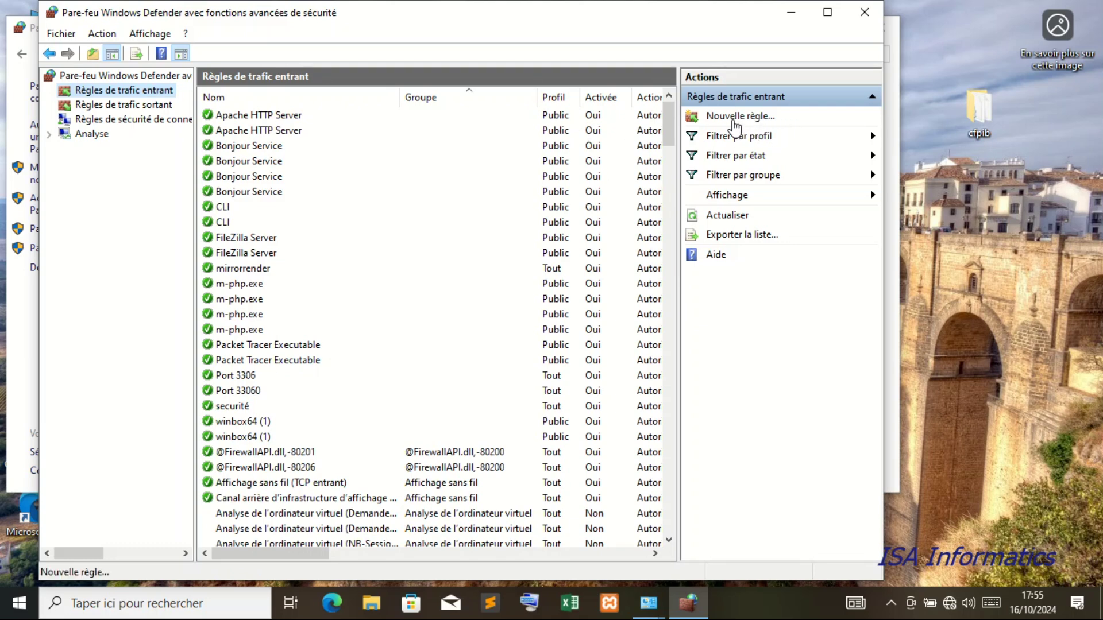
{"action": "left_click", "coordinate": [755, 119]}
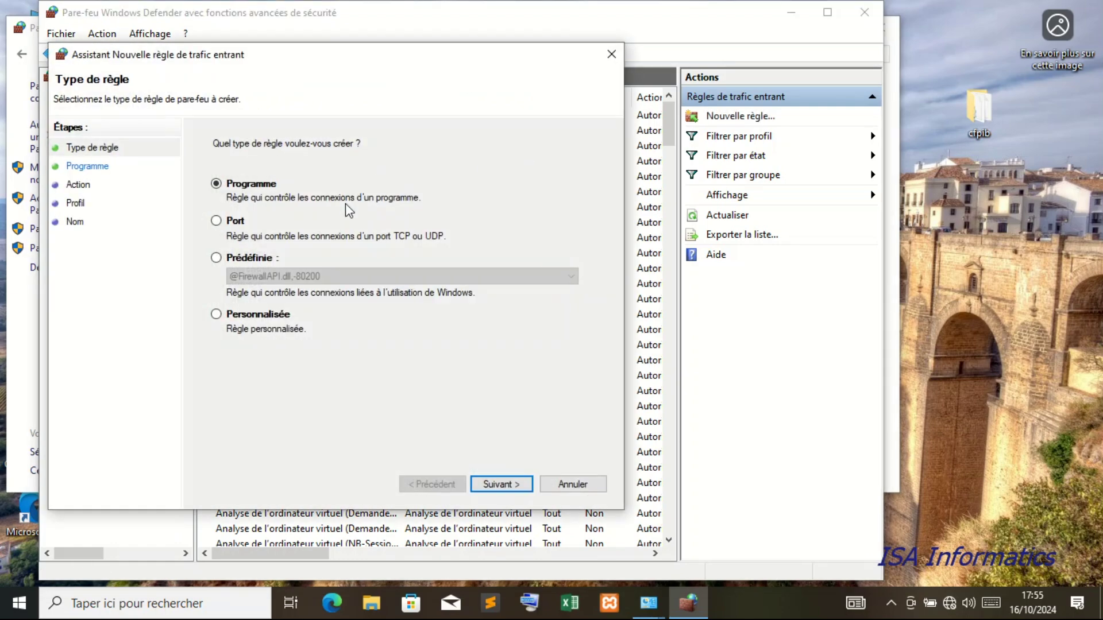
{"action": "left_click", "coordinate": [218, 224]}
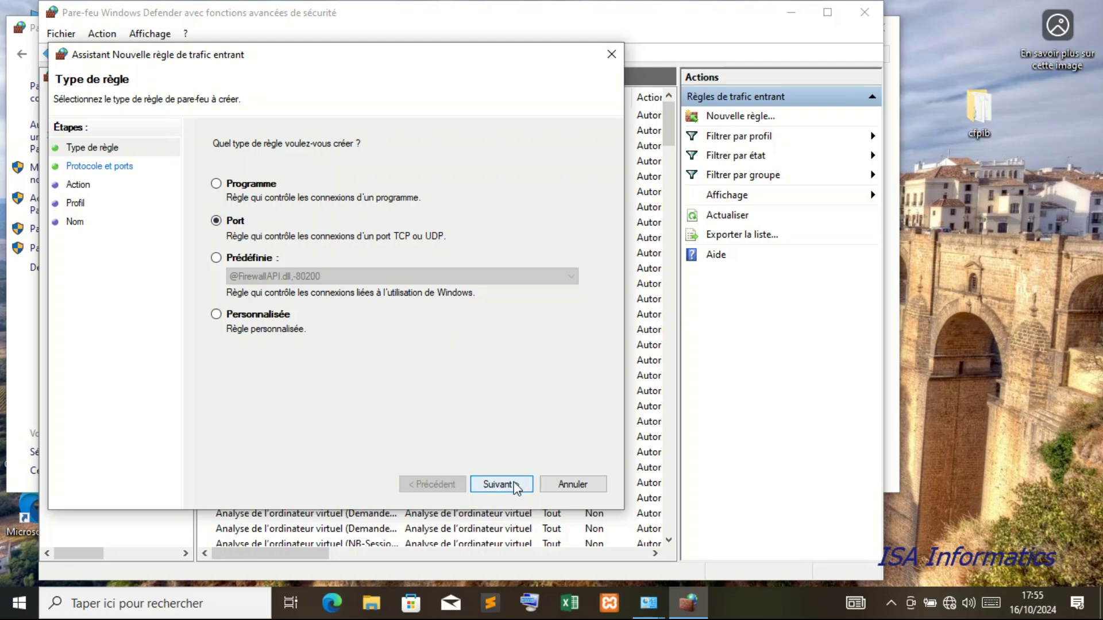
{"action": "left_click", "coordinate": [499, 484]}
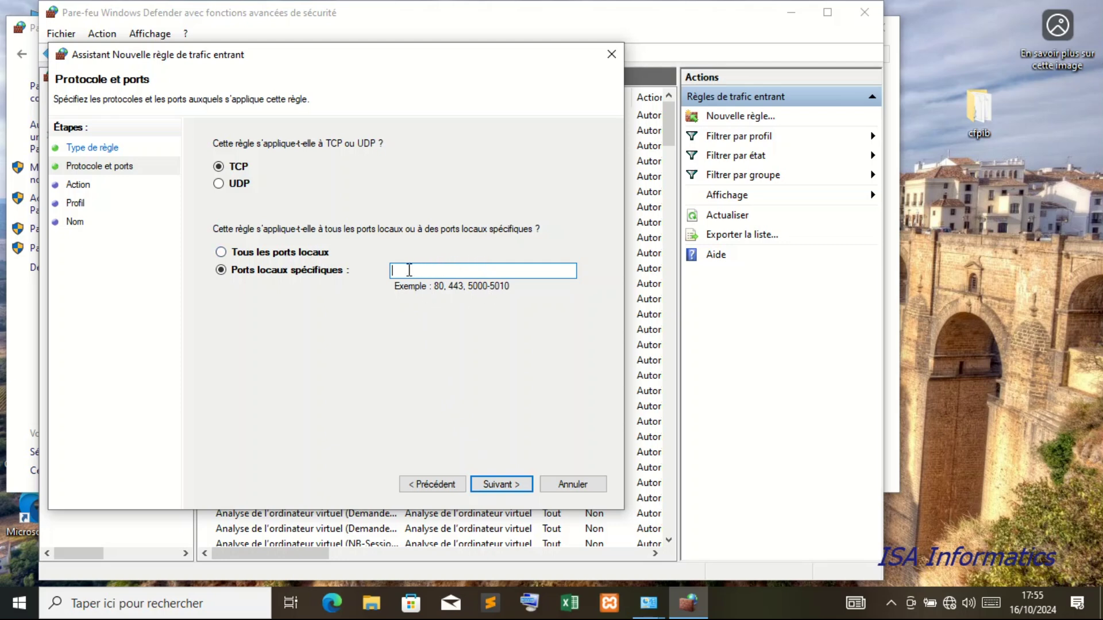
Enter 135, 139, 445, 3389, 20 and 21 as the rule's specific local TCP ports.
{"action": "type", "text": "135"}
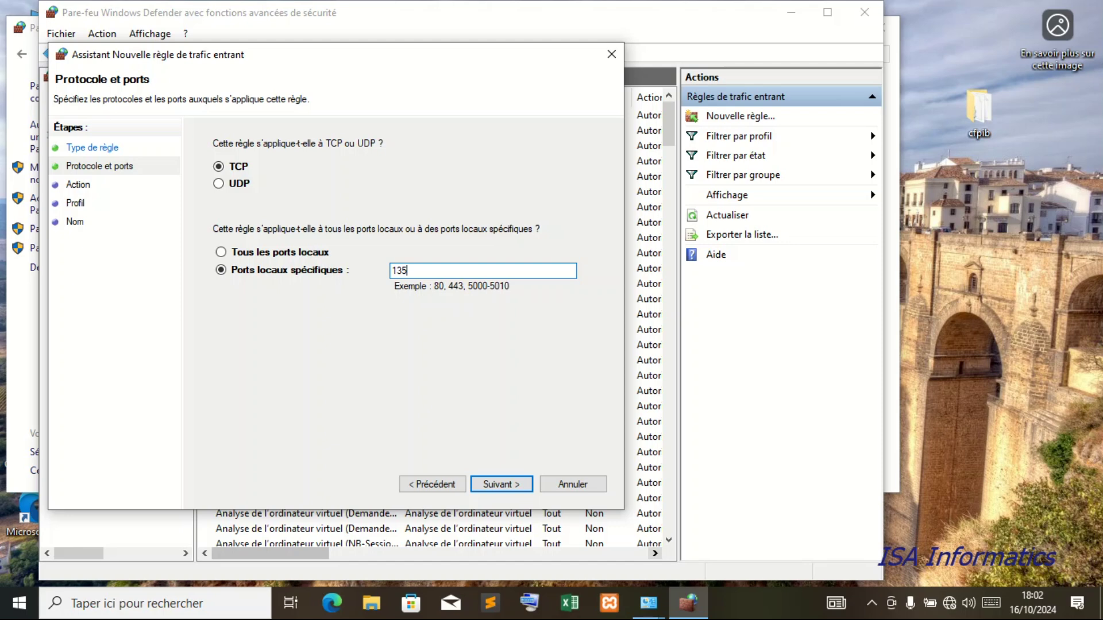
{"action": "type", "text": ",139"}
{"action": "left_click", "coordinate": [410, 271]}
{"action": "left_click", "coordinate": [453, 269]}
{"action": "type", "text": ", 445"}
{"action": "type", "text": ", 3389"}
{"action": "type", "text": ","}
{"action": "type", "text": "20, 21"}
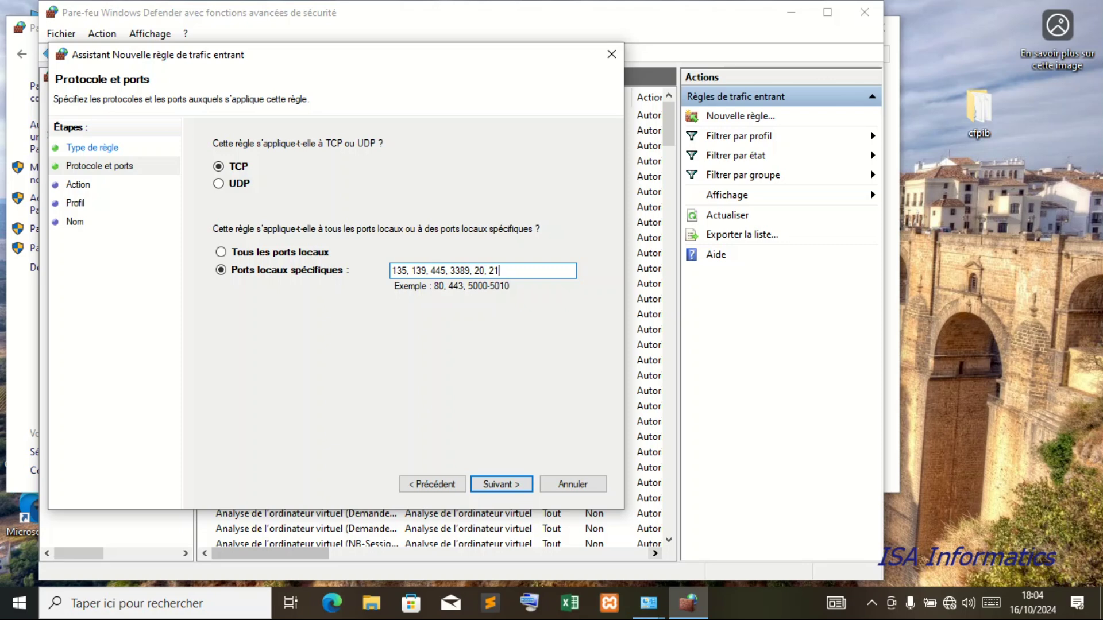
Add ports 23, 53, 25, 1024 and 49151 to the specific local ports and confirm the list.
{"action": "type", "text": ", 23"}
{"action": "type", "text": ", 53"}
{"action": "type", "text": ","}
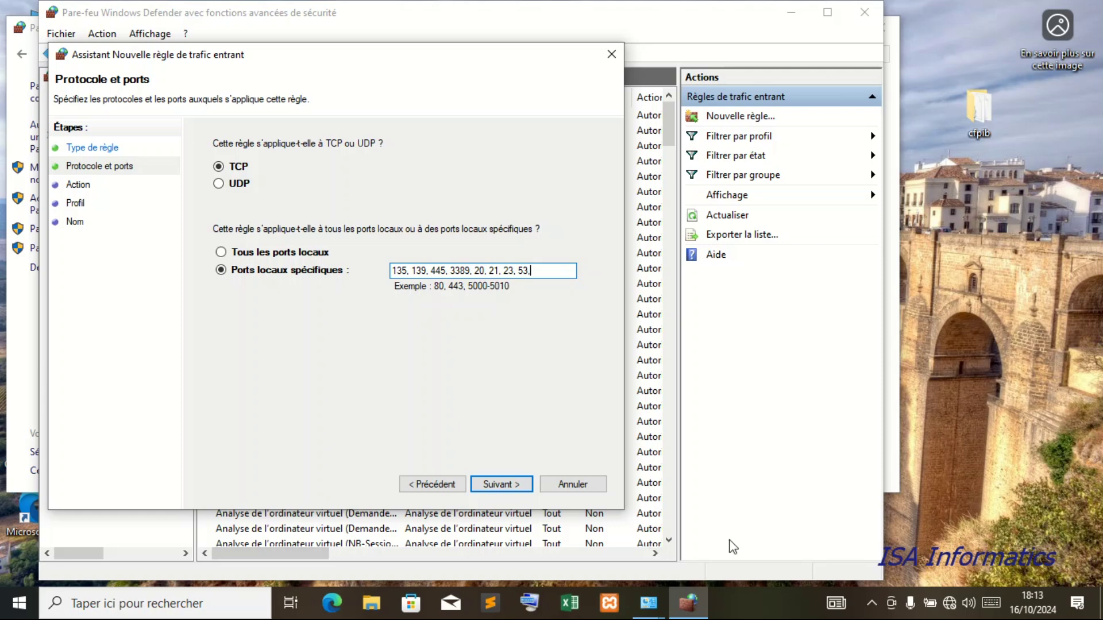
{"action": "type", "text": "25"}
{"action": "key", "text": "BackSpace"}
{"action": "type", "text": ", 1024"}
{"action": "type", "text": ", 49"}
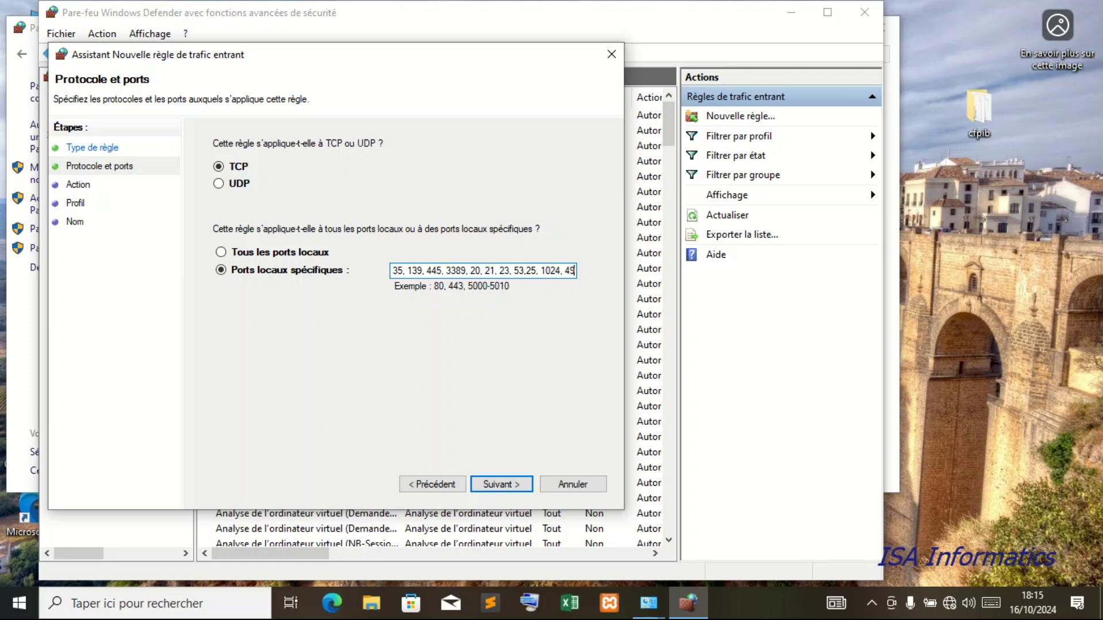
{"action": "type", "text": "151"}
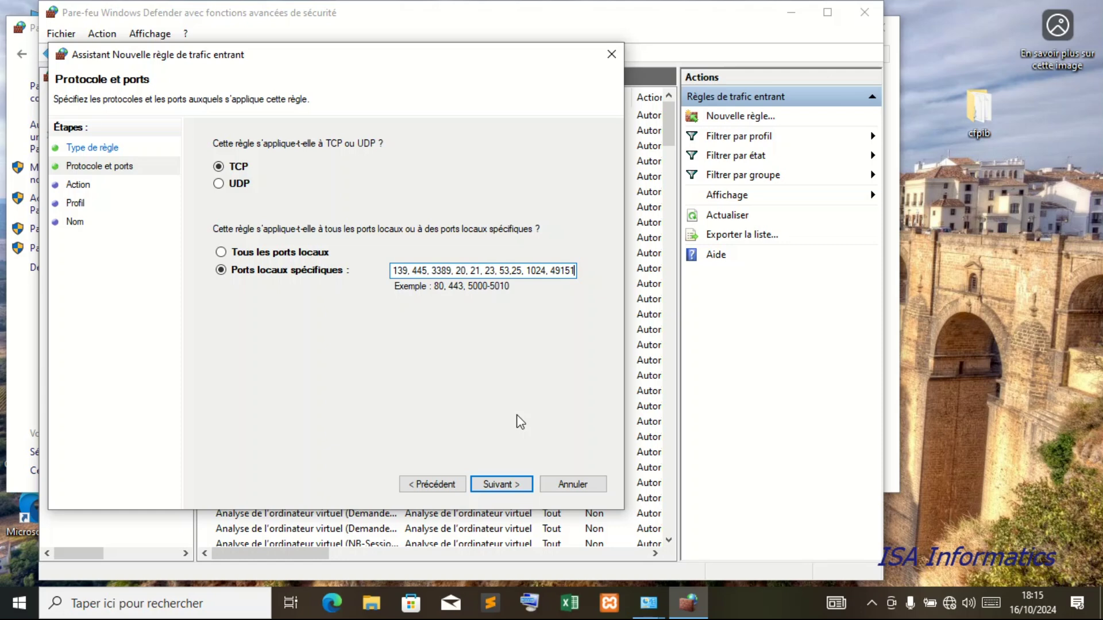
{"action": "left_click", "coordinate": [506, 485]}
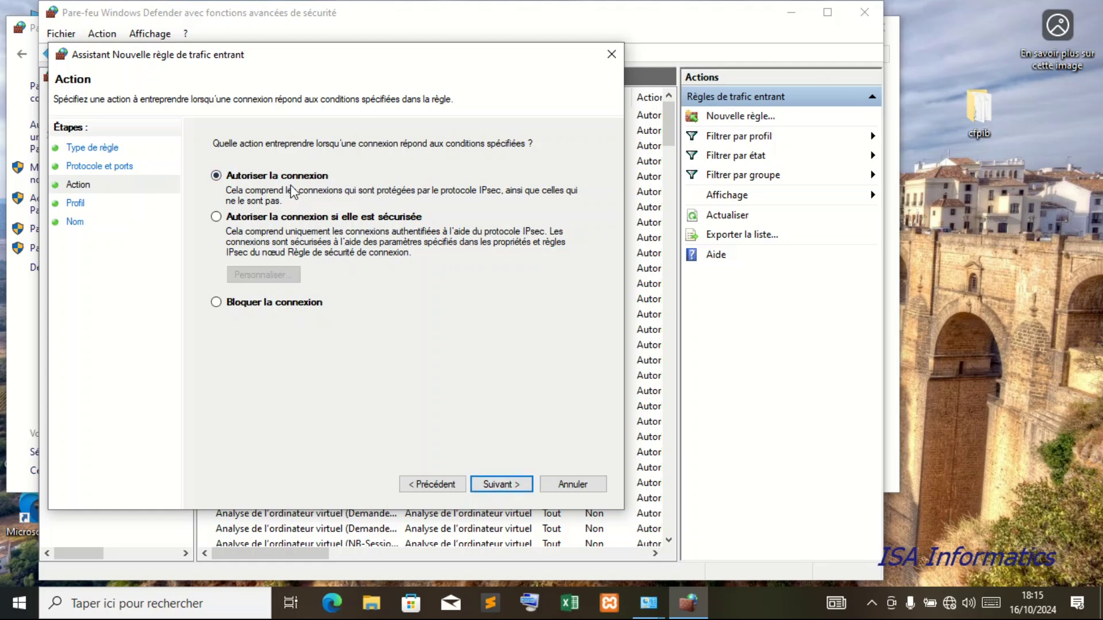
Keep the rule's action as allowing the connection and apply it to the domain, private and public profiles.
{"action": "left_click", "coordinate": [496, 487]}
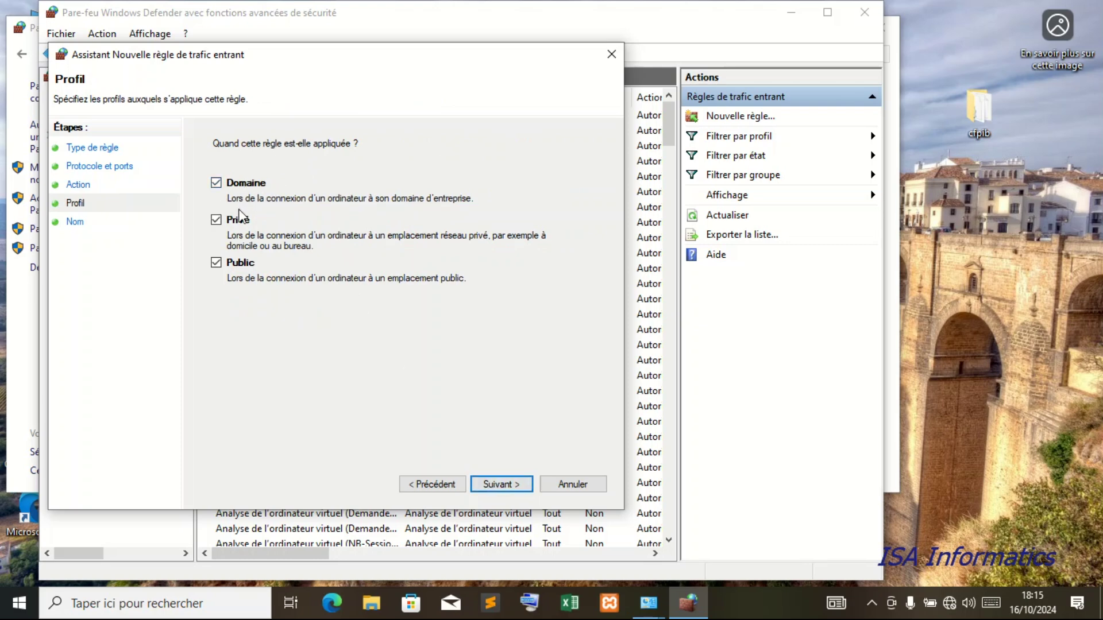
{"action": "left_click", "coordinate": [498, 486]}
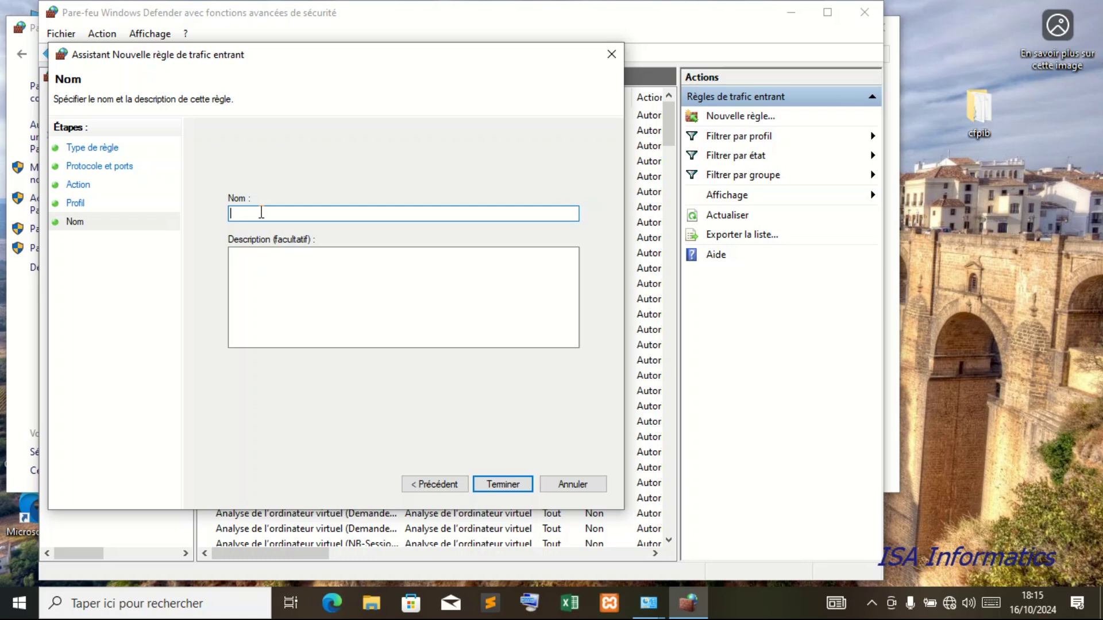
Name the inbound rule "cybersécurité" without a description, create it, and return to the inbound rules list.
{"action": "type", "text": "cybersécurité"}
{"action": "left_click", "coordinate": [270, 272]}
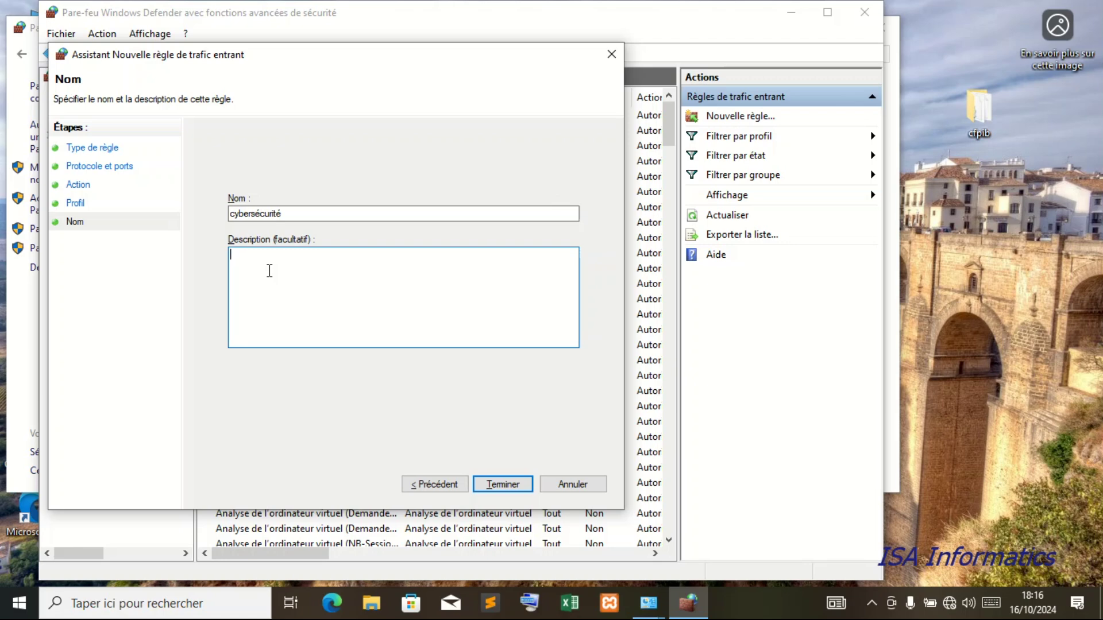
{"action": "left_click", "coordinate": [503, 485]}
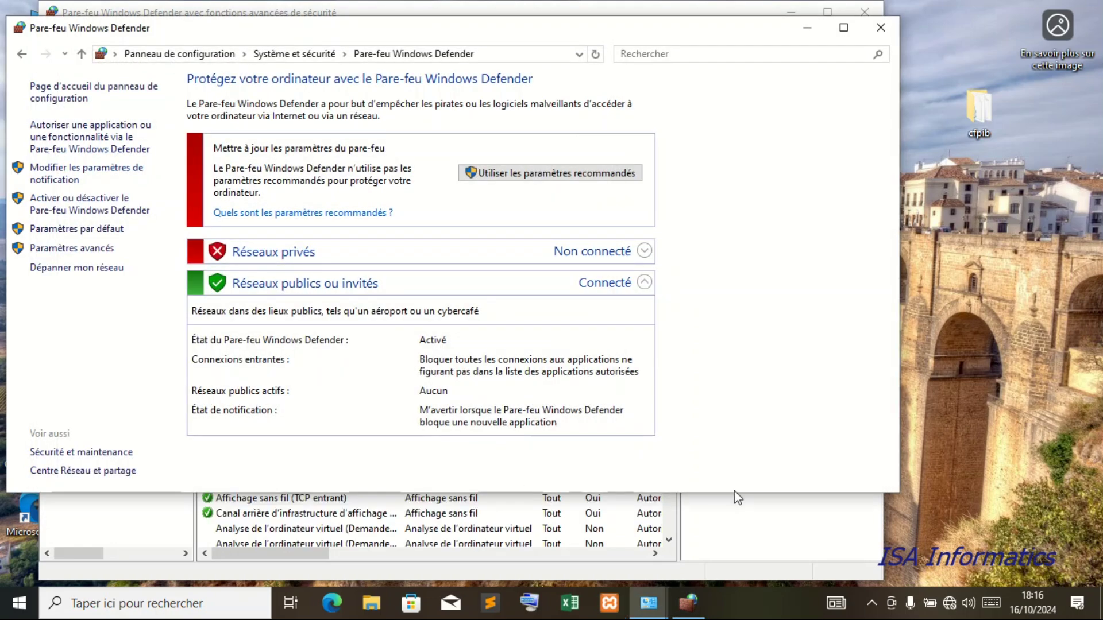
{"action": "left_click", "coordinate": [772, 542]}
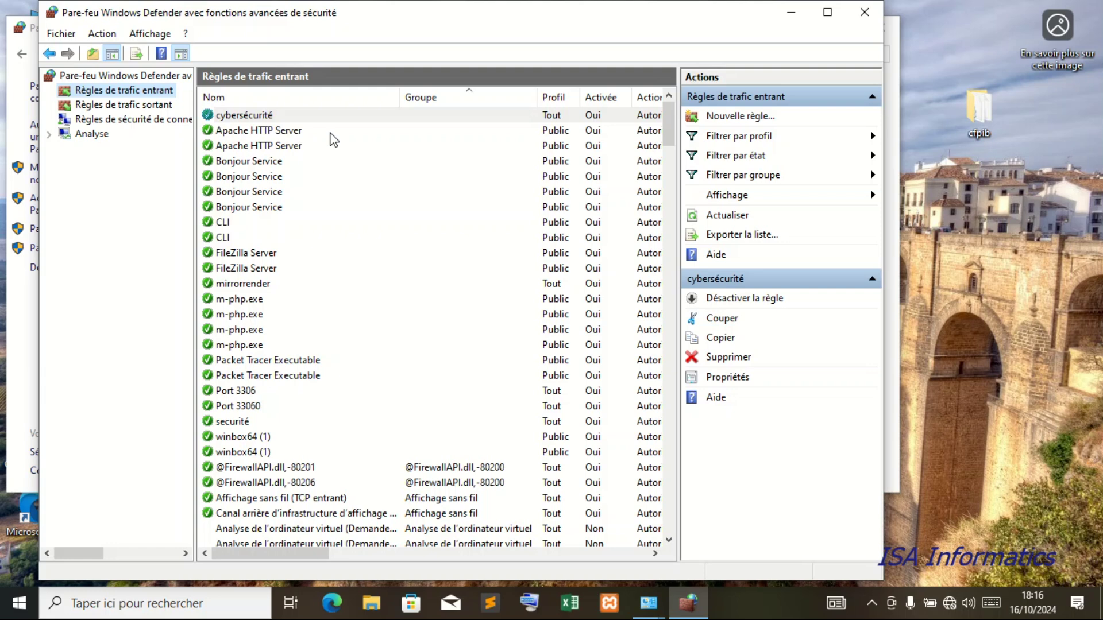